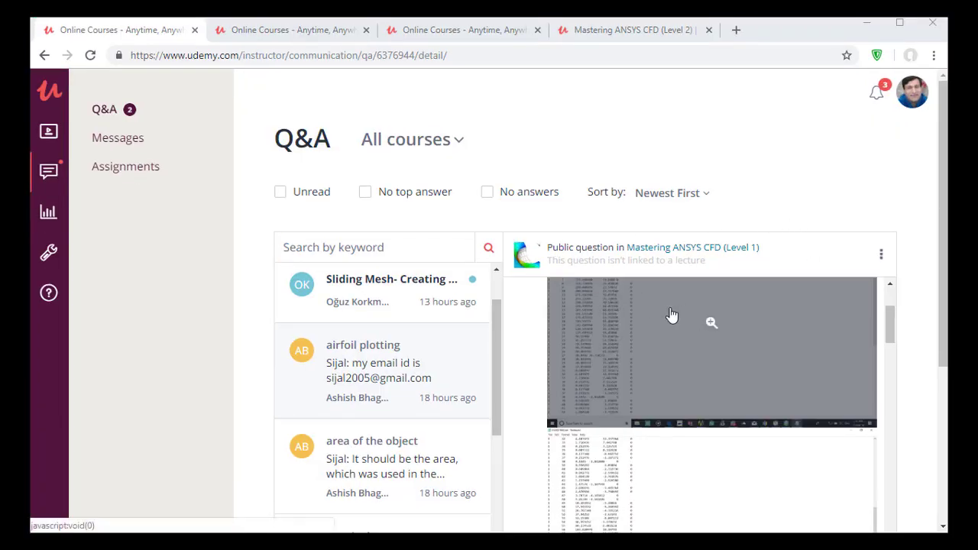
Read the student's airfoil plotting question and view the attached screenshot of the coordinates file.
scroll(612, 290, "up", 3)
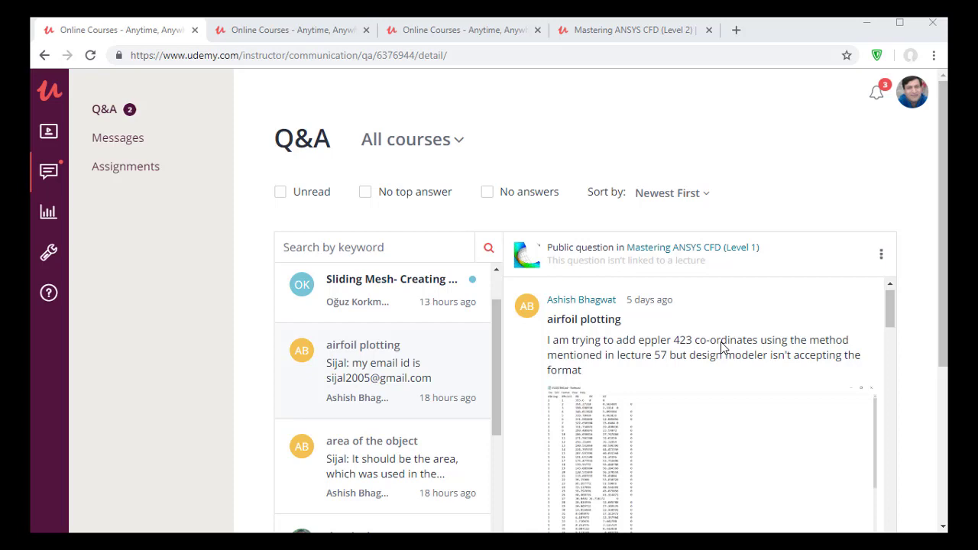
left_click(711, 463)
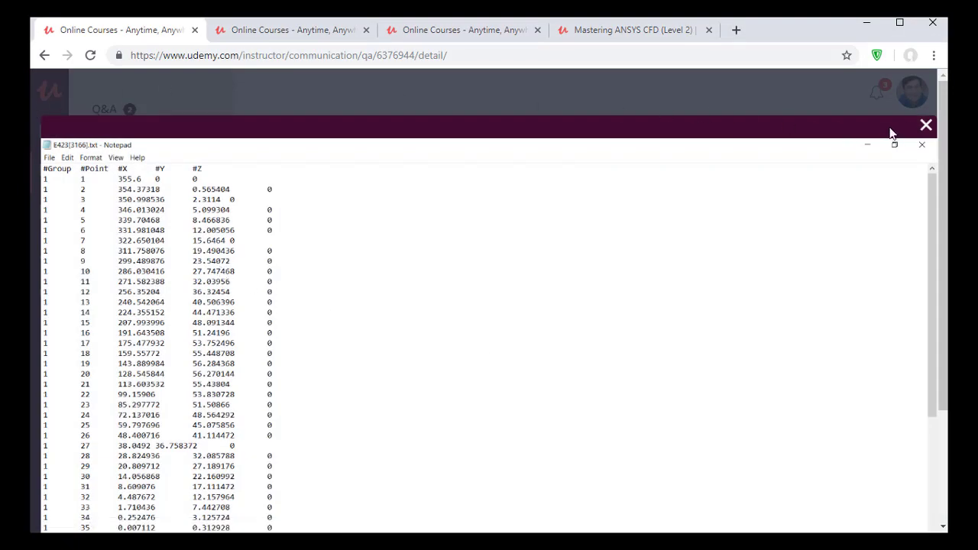
left_click(925, 126)
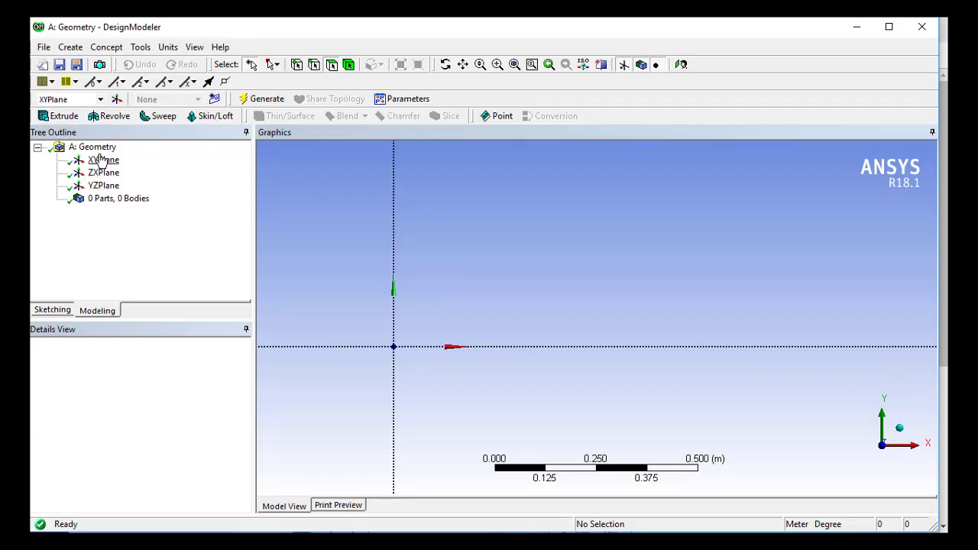
Try to generate a 3D curve on the XYPlane from the coordinates file E:\e423v.txt.
left_click(104, 161)
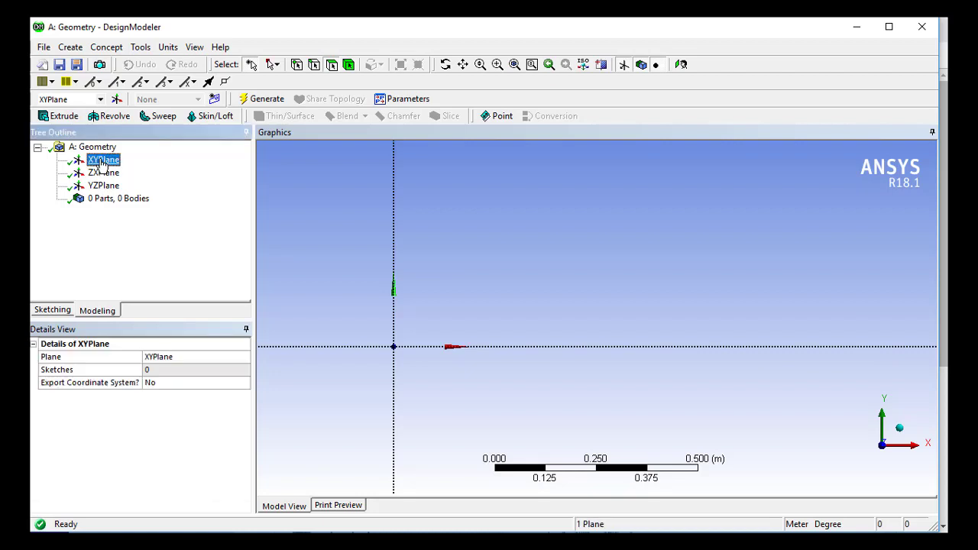
left_click(107, 47)
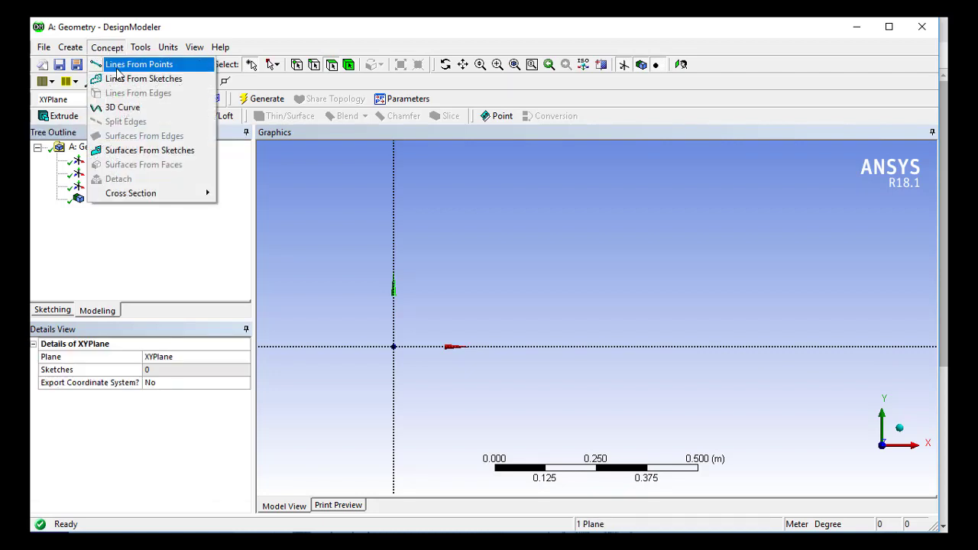
left_click(125, 108)
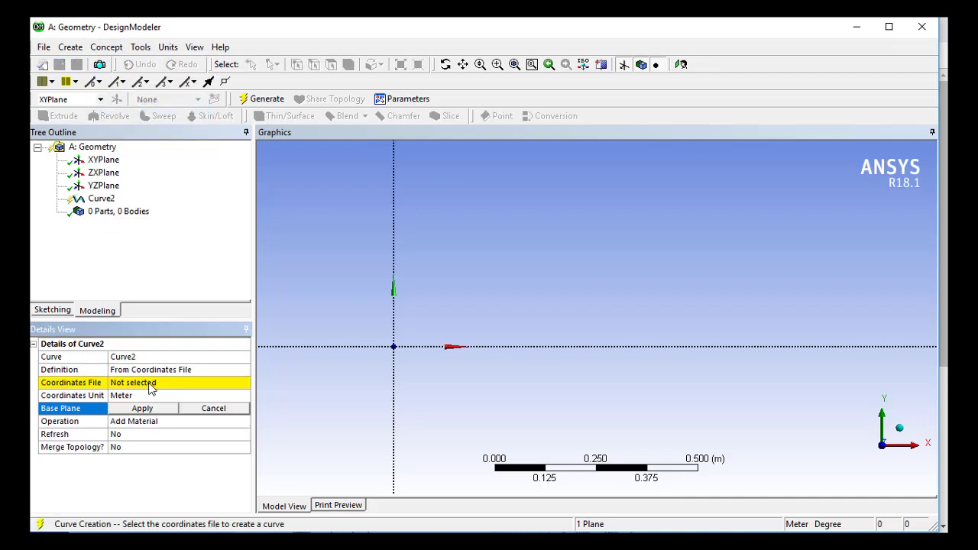
left_click(151, 384)
left_click(243, 383)
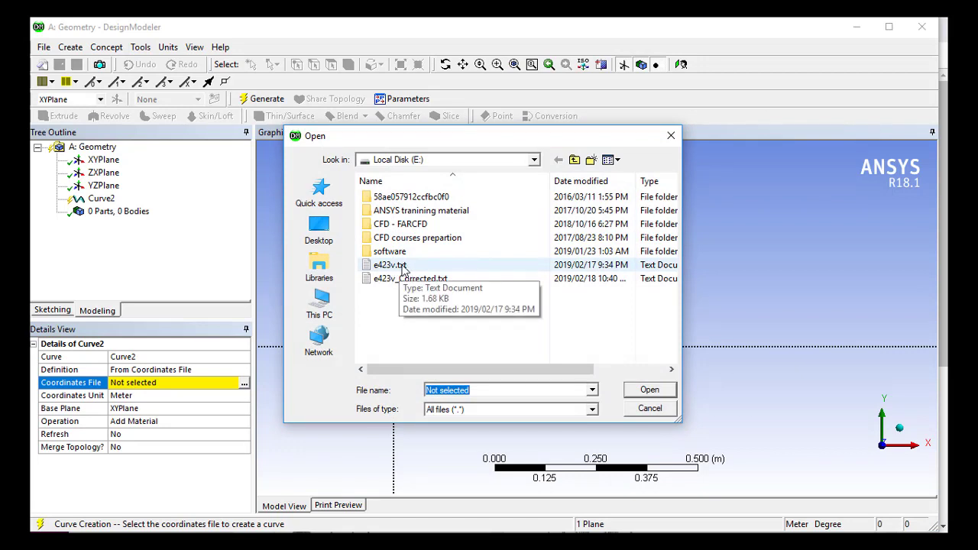
left_click(391, 267)
left_click(650, 391)
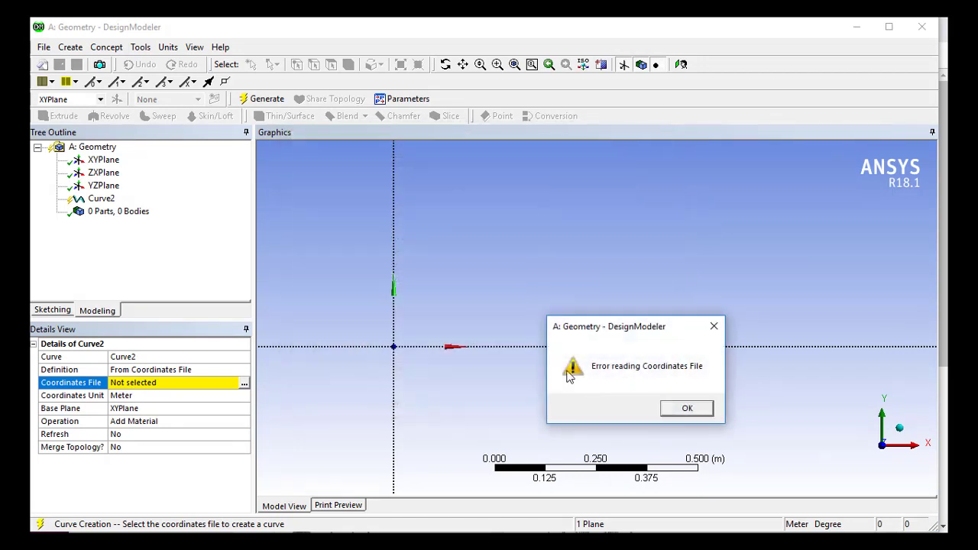
left_click(687, 409)
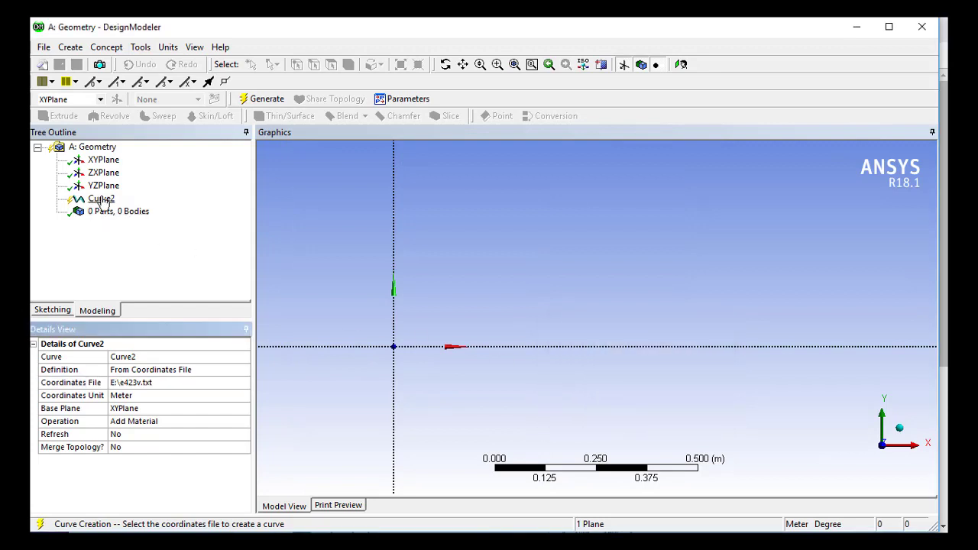
left_click(272, 100)
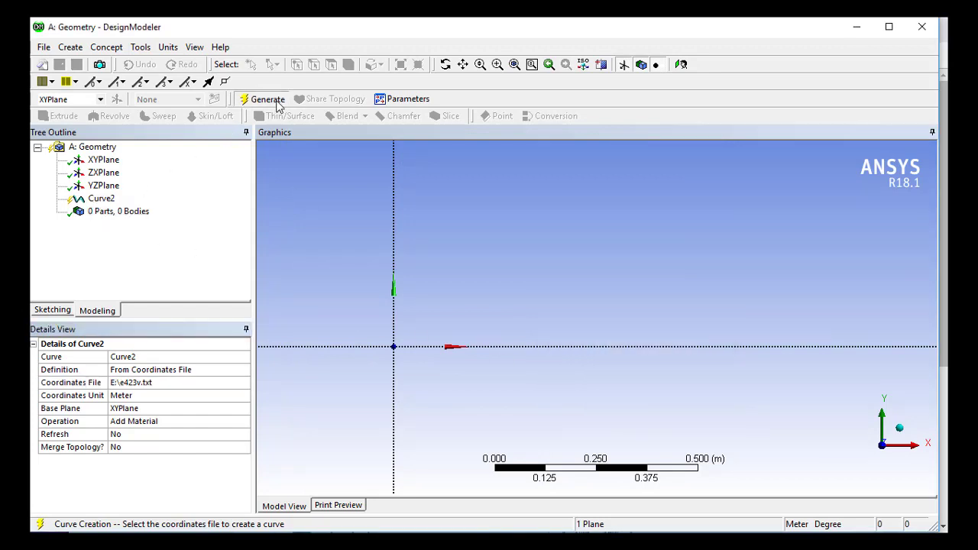
Show the errors or warnings for the failed curve feature, and dismiss the report after reading it.
right_click(103, 199)
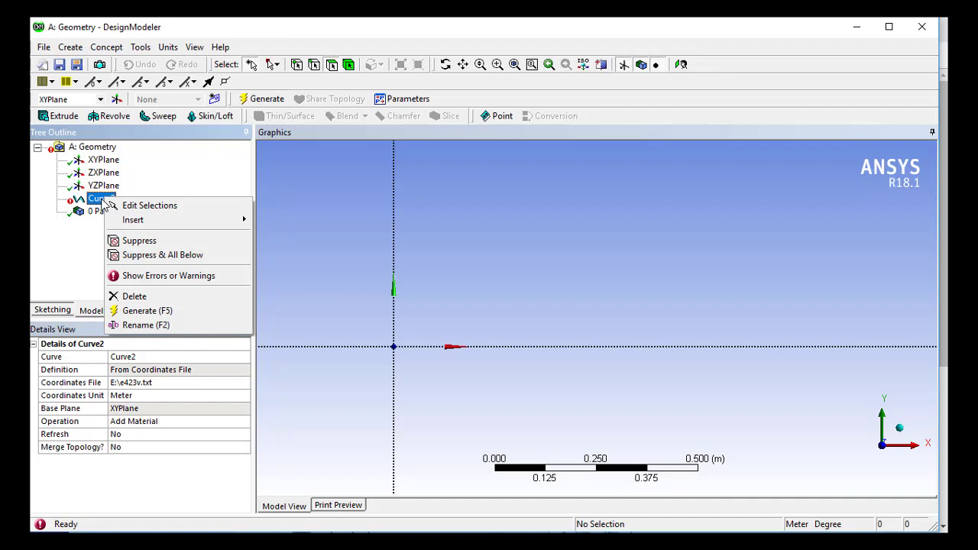
left_click(162, 278)
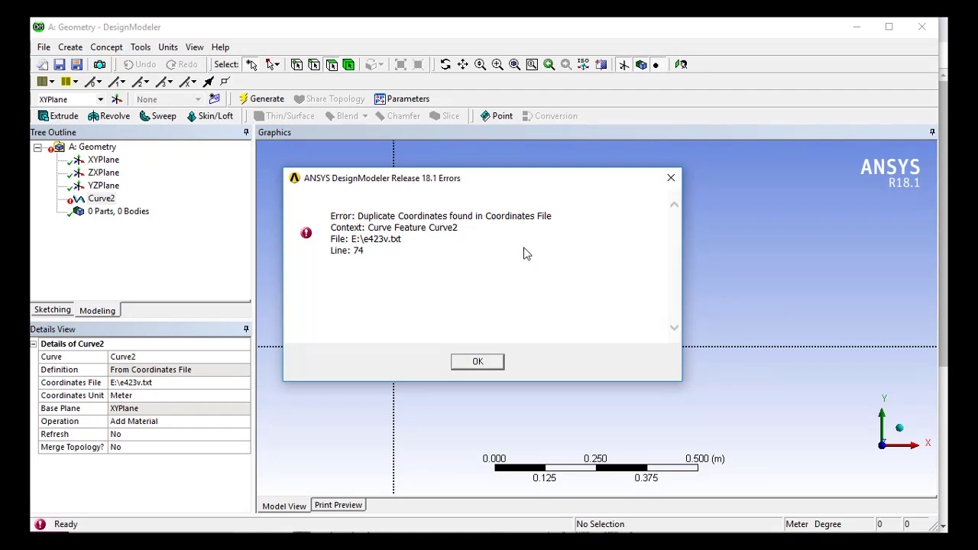
left_click(461, 364)
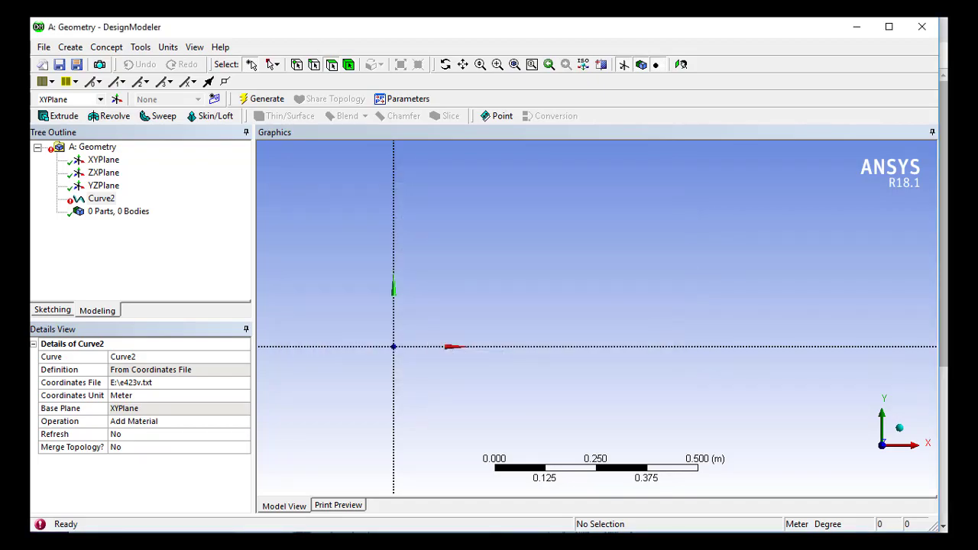
Switch to the Excel workbook and examine the student's X and Y coordinates from the first point to the last.
key("alt+Tab")
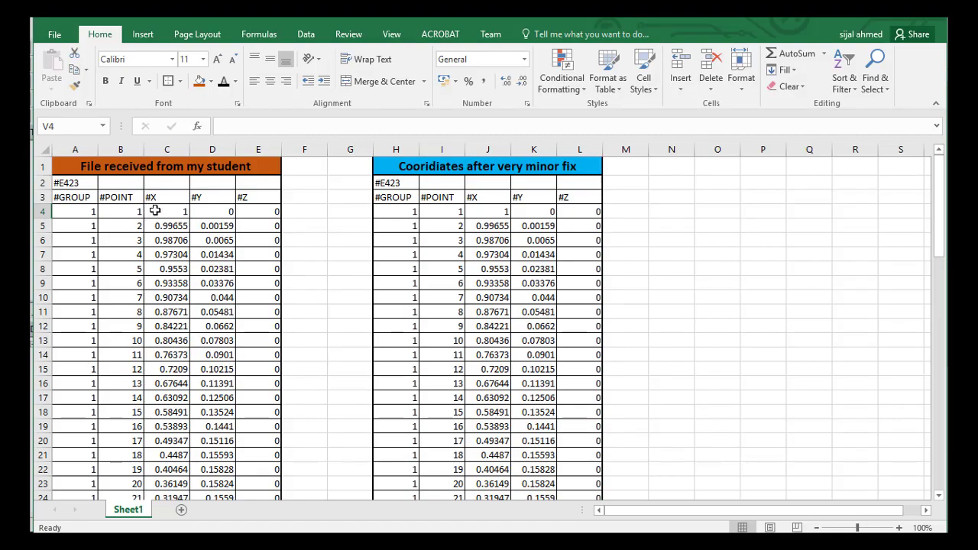
left_click_drag(155, 211, 225, 489)
left_click(178, 324)
scroll(179, 327, "up", 10)
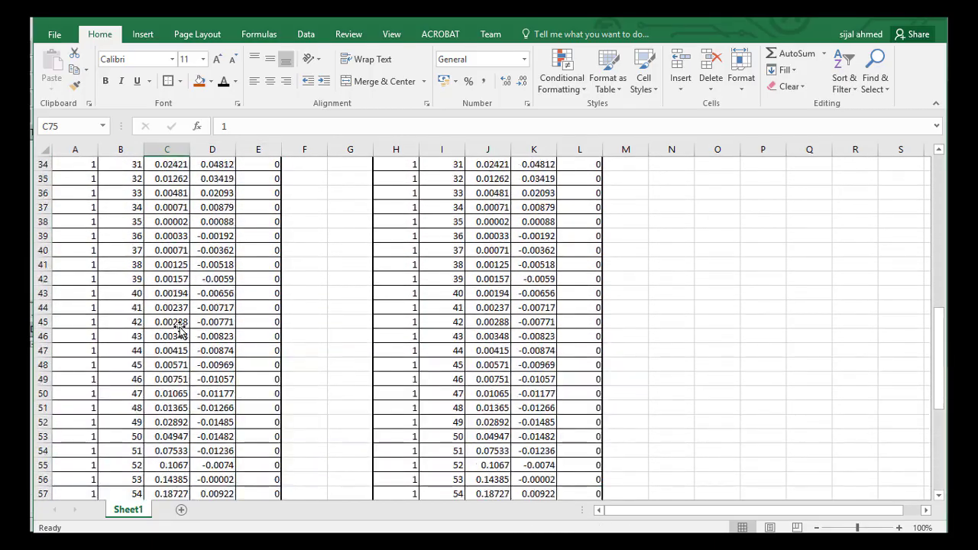
scroll(179, 327, "up", 11)
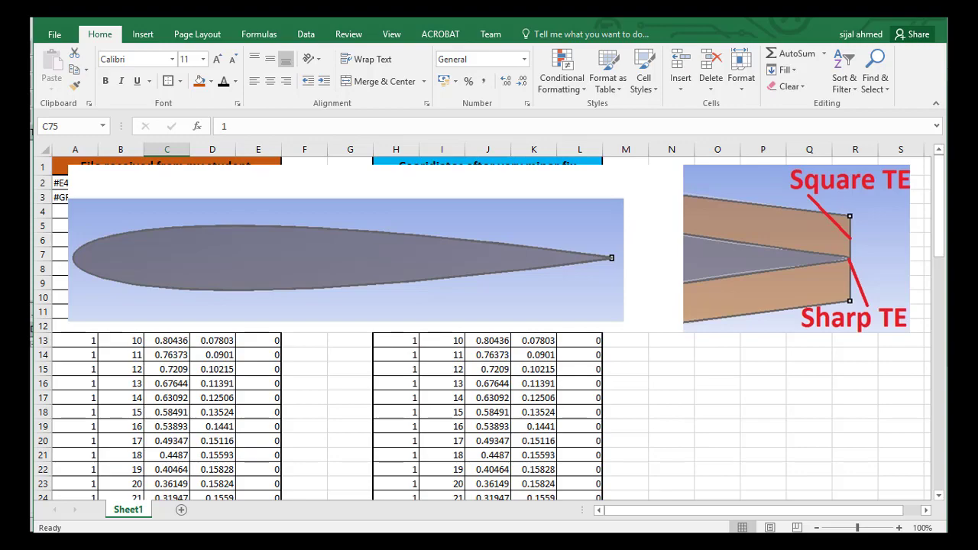
Compare the final point in row 75 of the student's table with the same row in the fixed coordinates table.
scroll(170, 207, "down", 12)
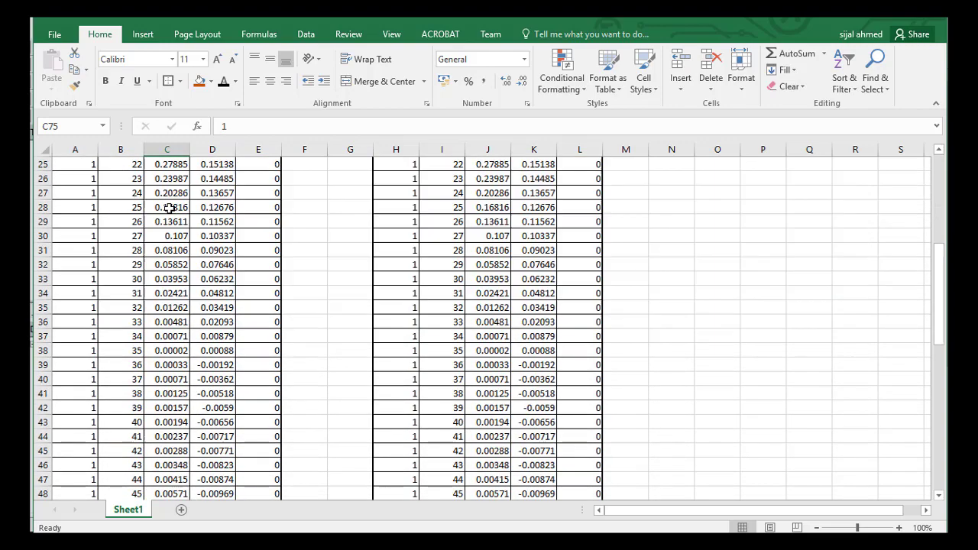
scroll(170, 207, "down", 4)
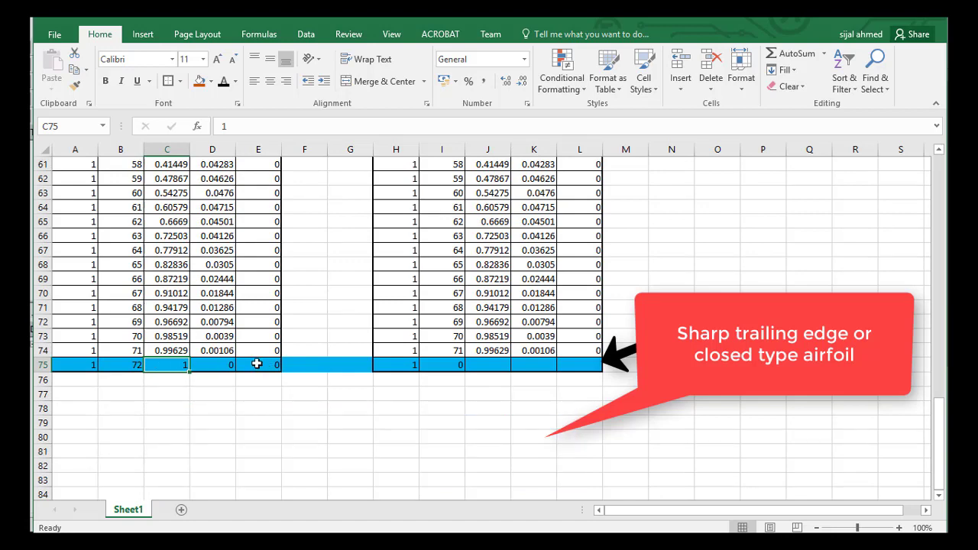
left_click(115, 365)
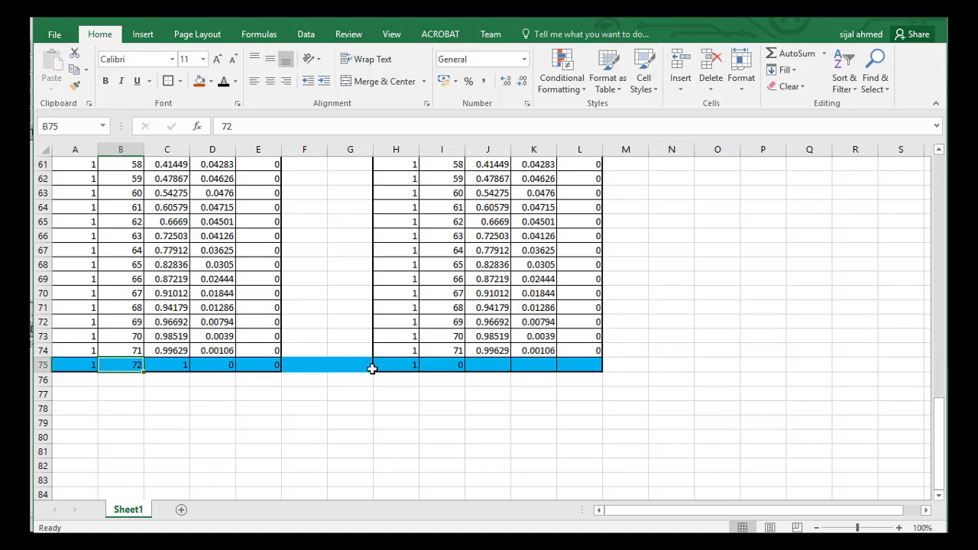
left_click(453, 366)
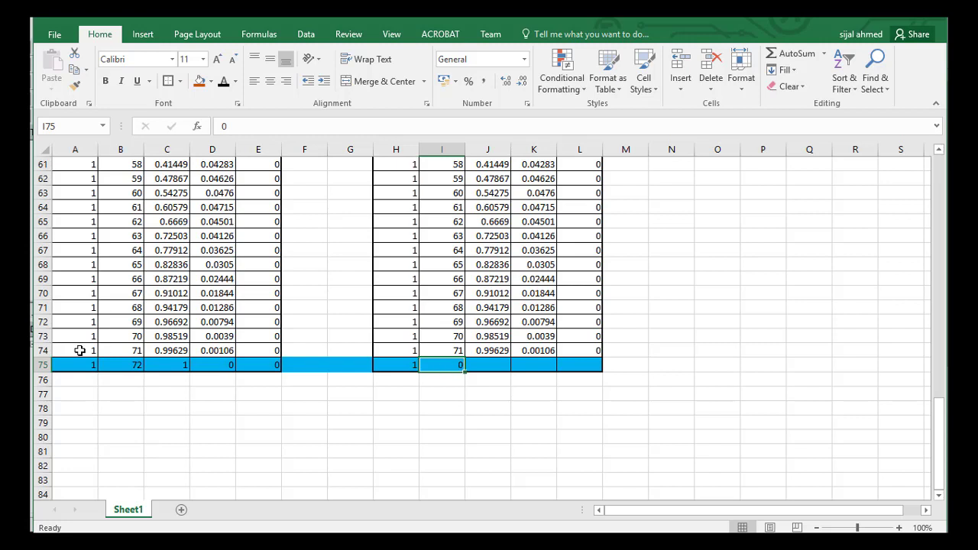
left_click_drag(484, 366, 575, 368)
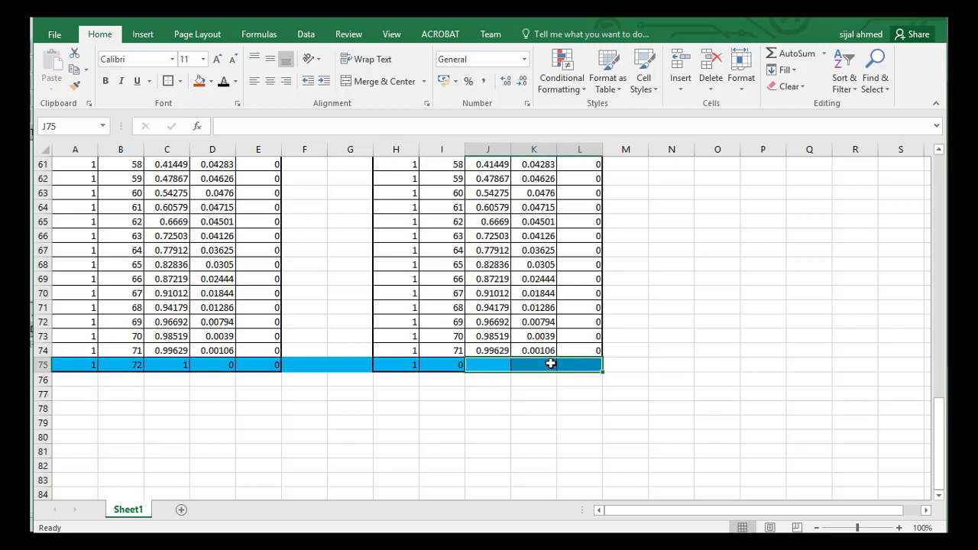
scroll(428, 230, "up", 20)
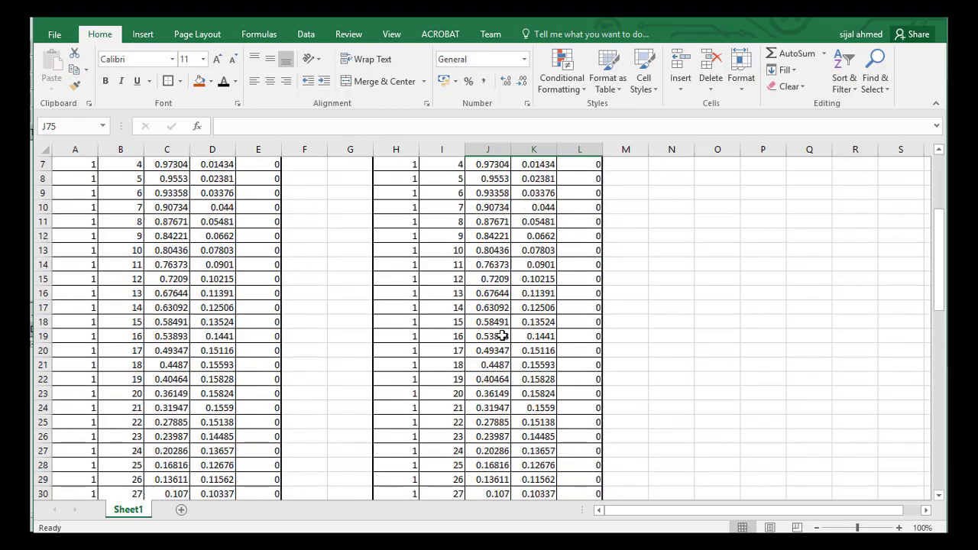
Select the fixed coordinates table, and open e423v_Corrected.txt from drive E: in Notepad++ to check its last lines.
left_click_drag(380, 181, 575, 462)
right_click(581, 463)
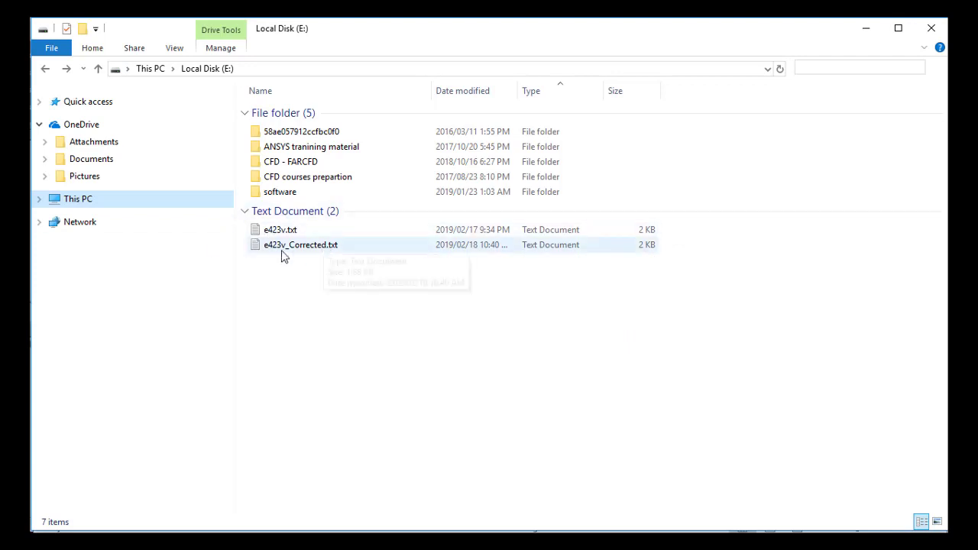
right_click(305, 253)
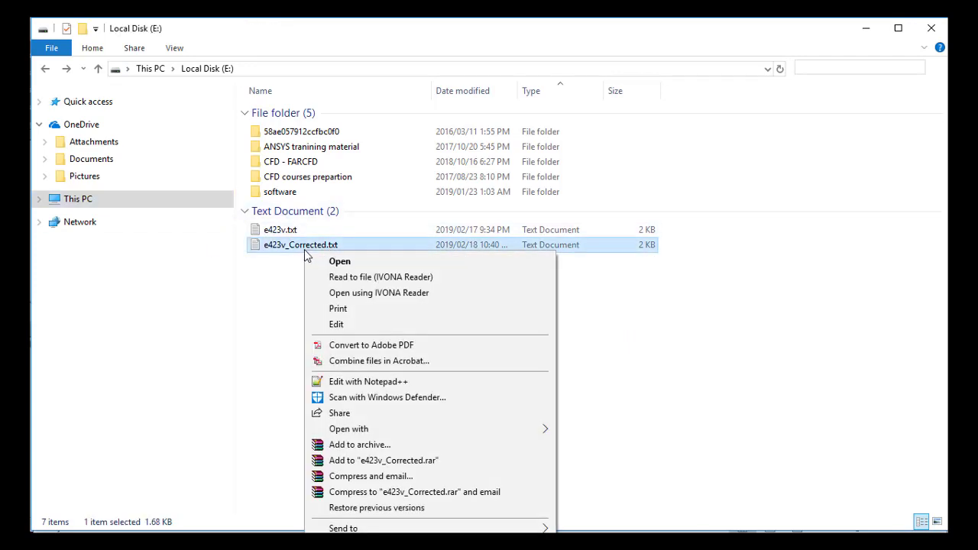
left_click(350, 382)
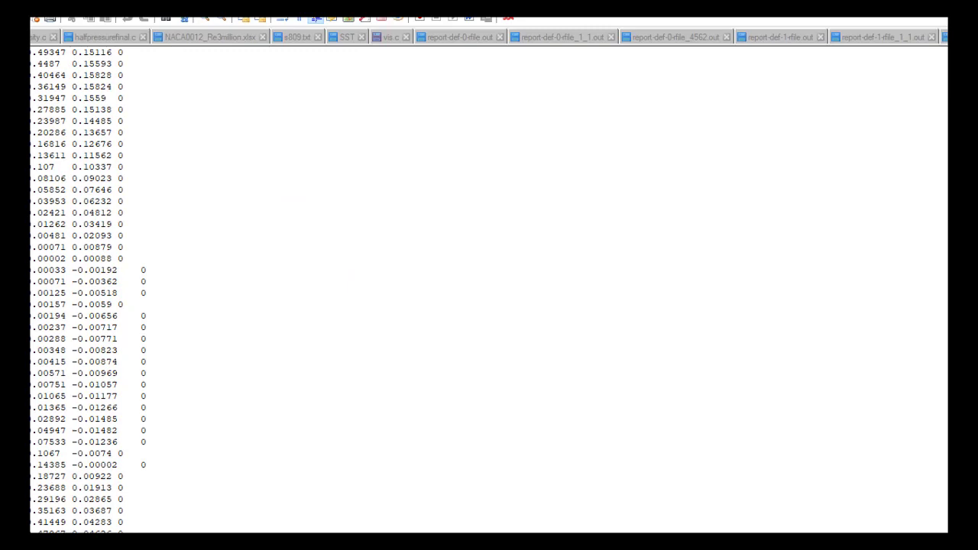
scroll(328, 313, "down", 7)
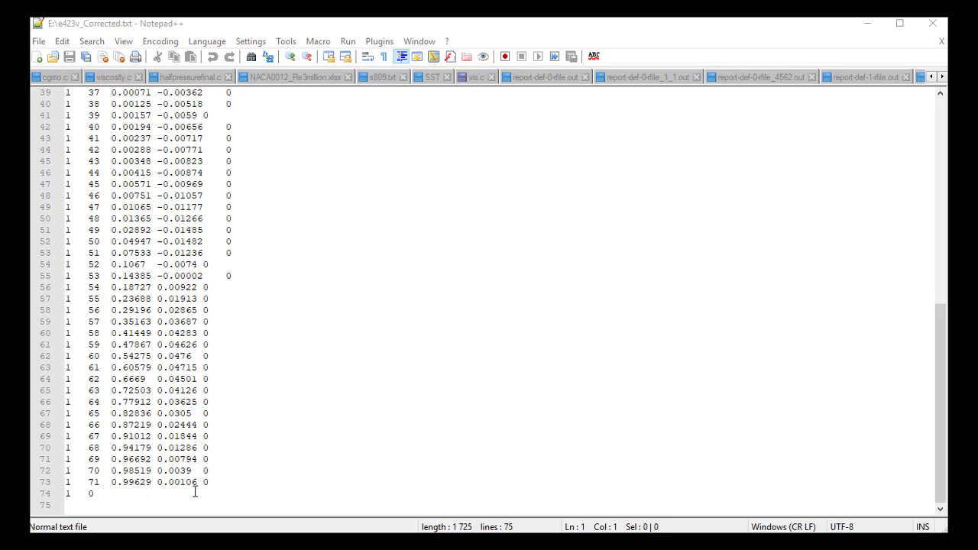
Switch back to DesignModeler and edit the failed curve to use the coordinates file E:\e423v_Corrected.txt.
key("alt+Tab")
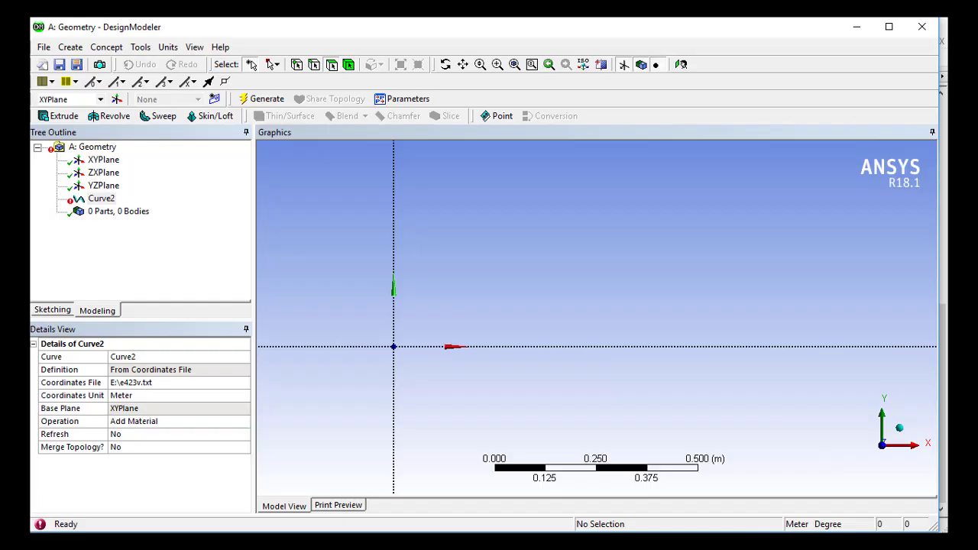
right_click(104, 202)
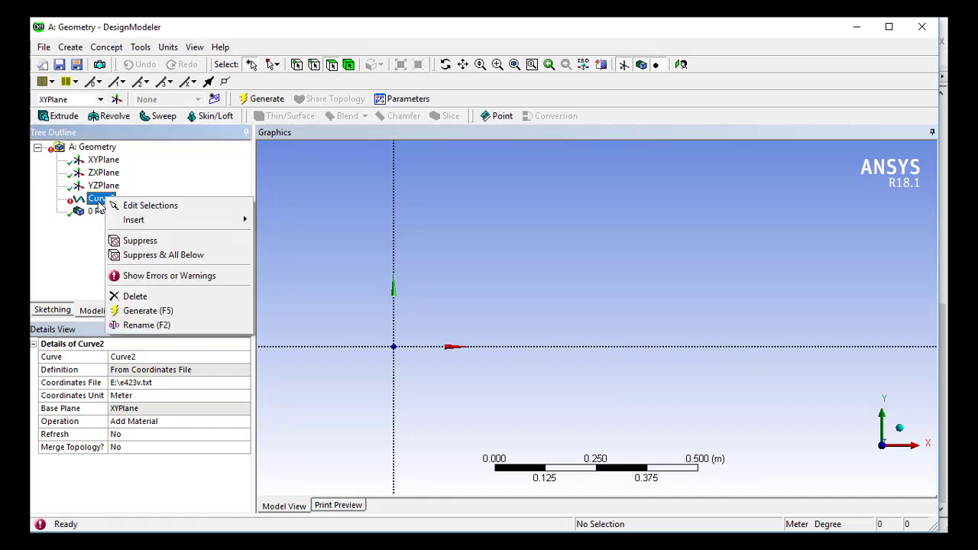
left_click(184, 208)
left_click(170, 384)
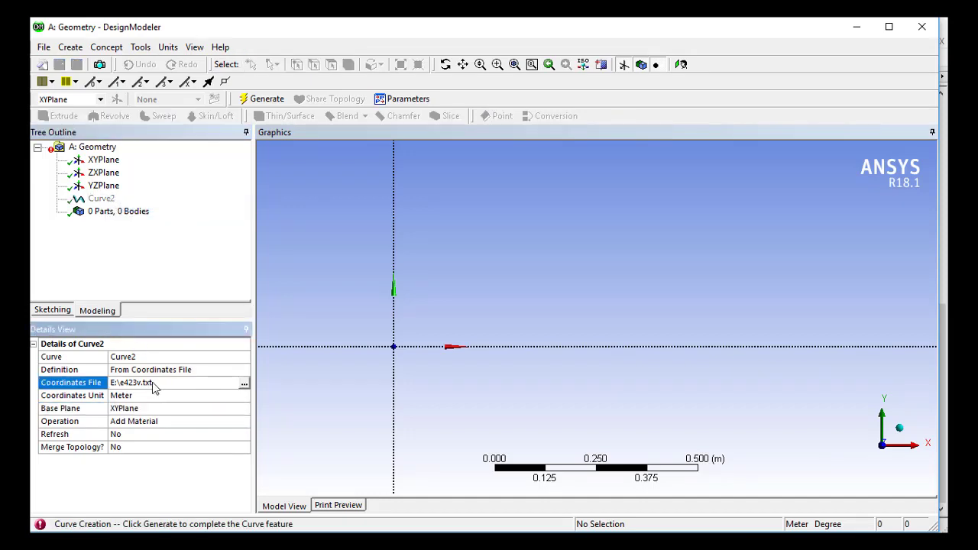
left_click(244, 387)
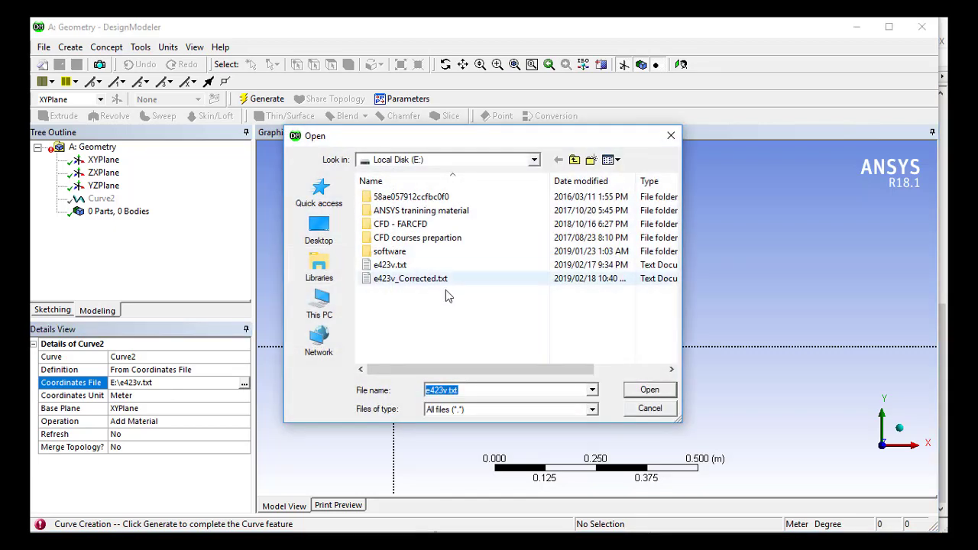
left_click(395, 281)
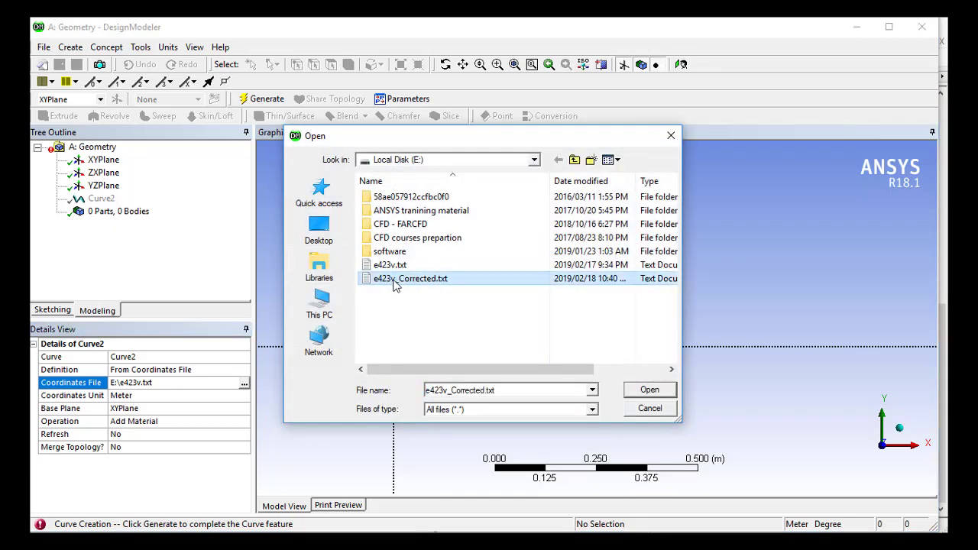
left_click(648, 392)
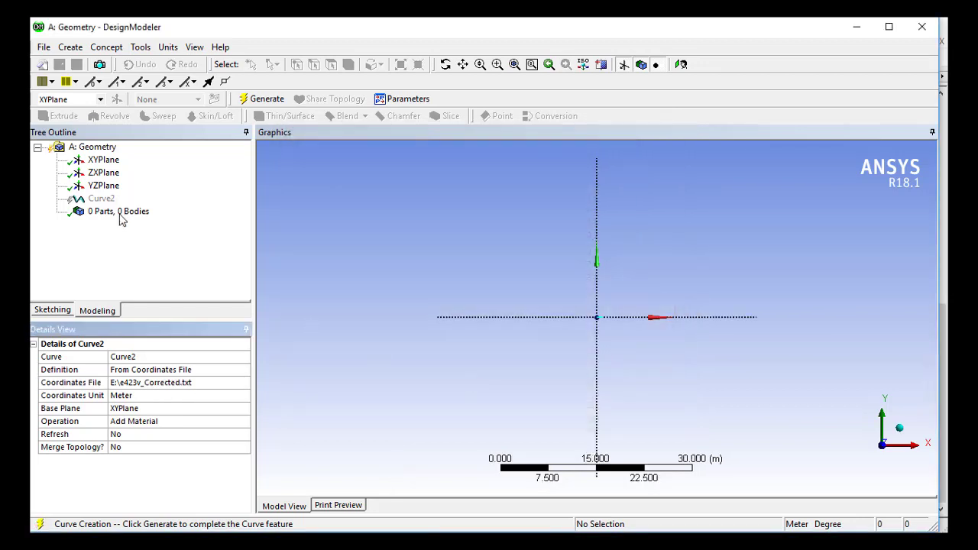
Generate the curve from the corrected coordinates and inspect the resulting airfoil profile.
left_click(267, 99)
scroll(649, 323, "up", 4)
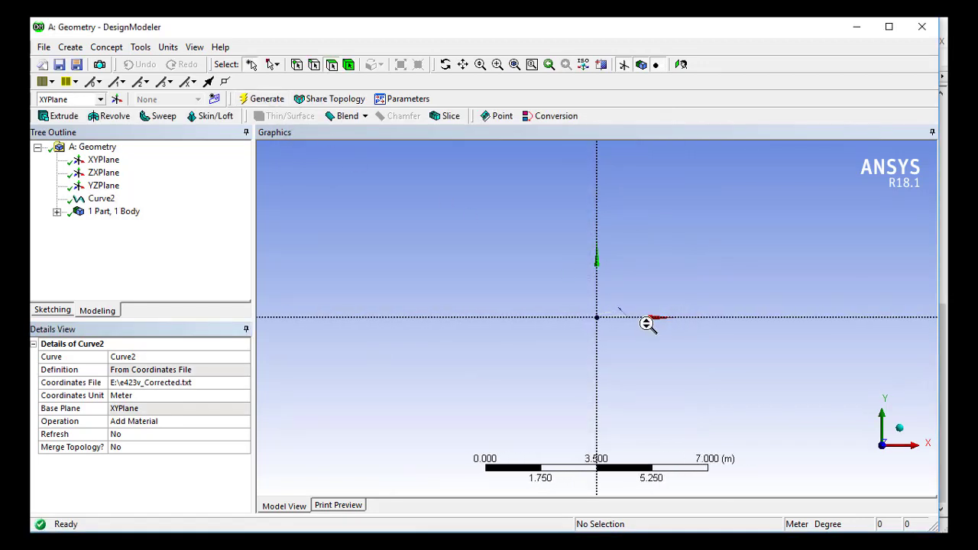
scroll(649, 323, "up", 7)
middle_click_drag(695, 324, 500, 344, "ctrl")
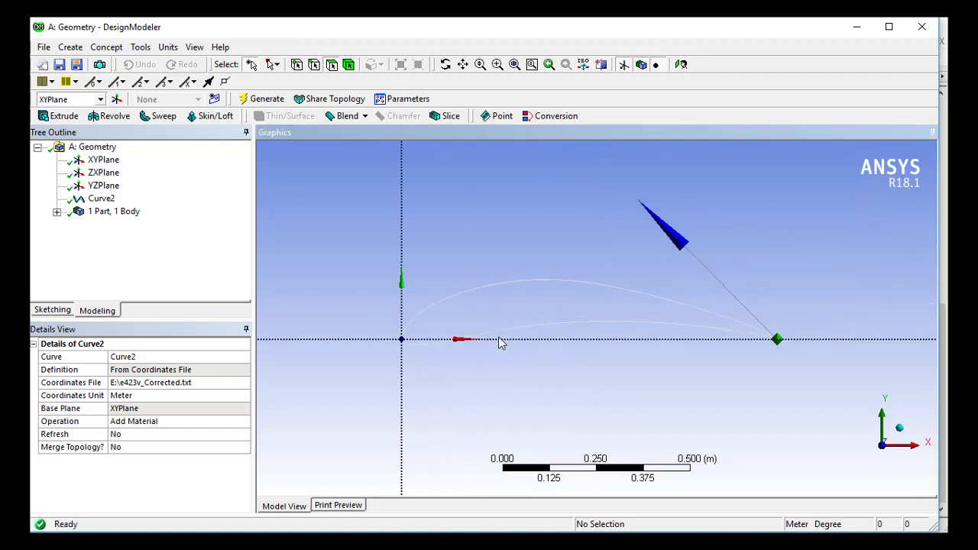
scroll(499, 343, "up", 2)
middle_click_drag(586, 339, 624, 310, "ctrl")
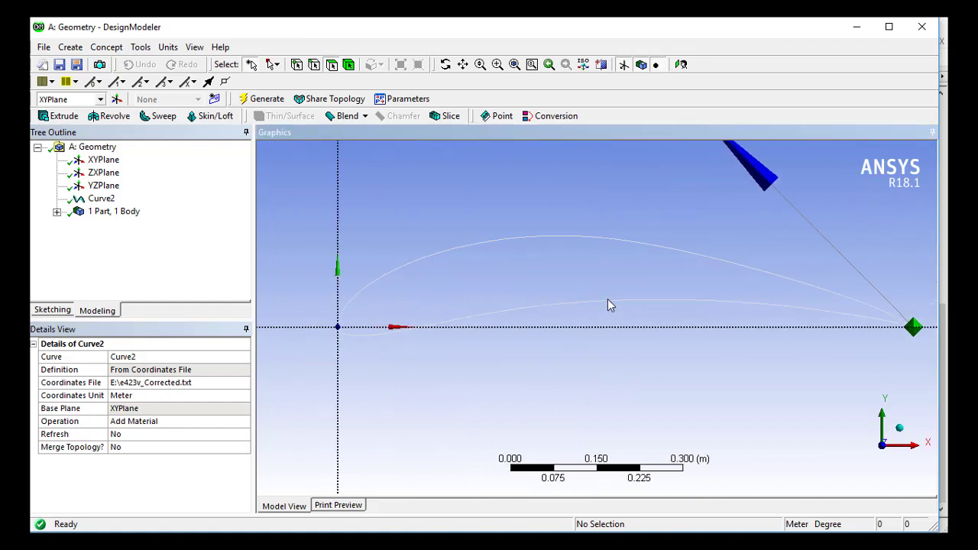
Hide the plane axes and turn off the Cross Section Alignments display while the Line Body is selected.
left_click(624, 64)
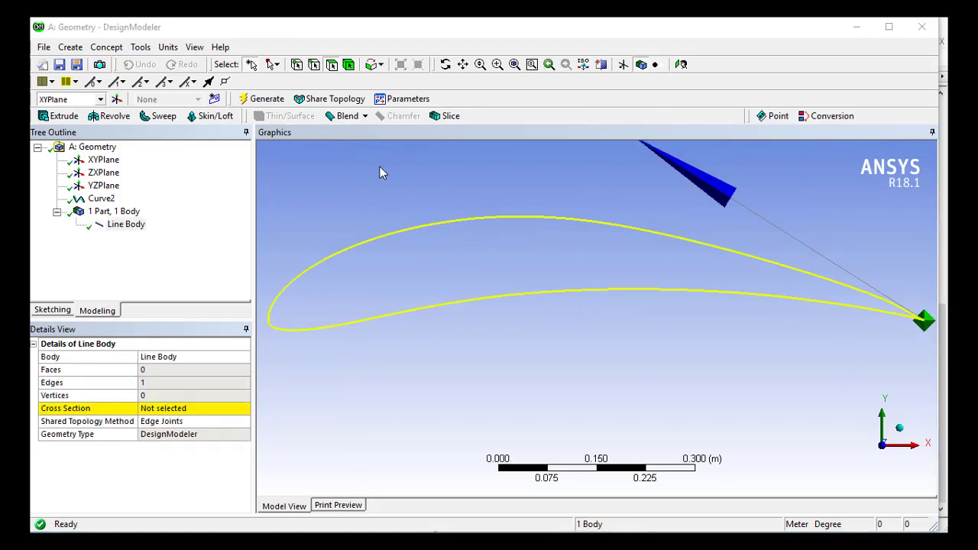
left_click(195, 48)
left_click(195, 49)
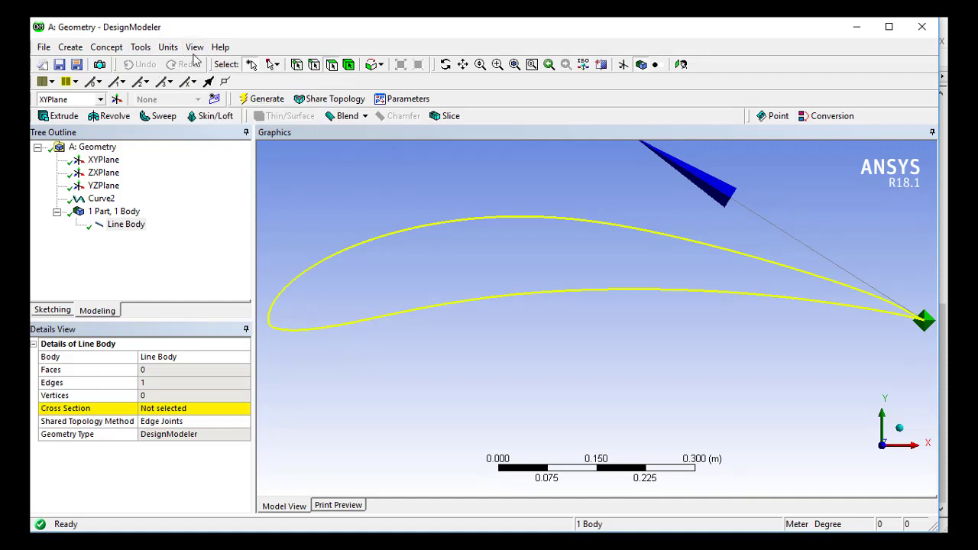
left_click(195, 48)
left_click(279, 158)
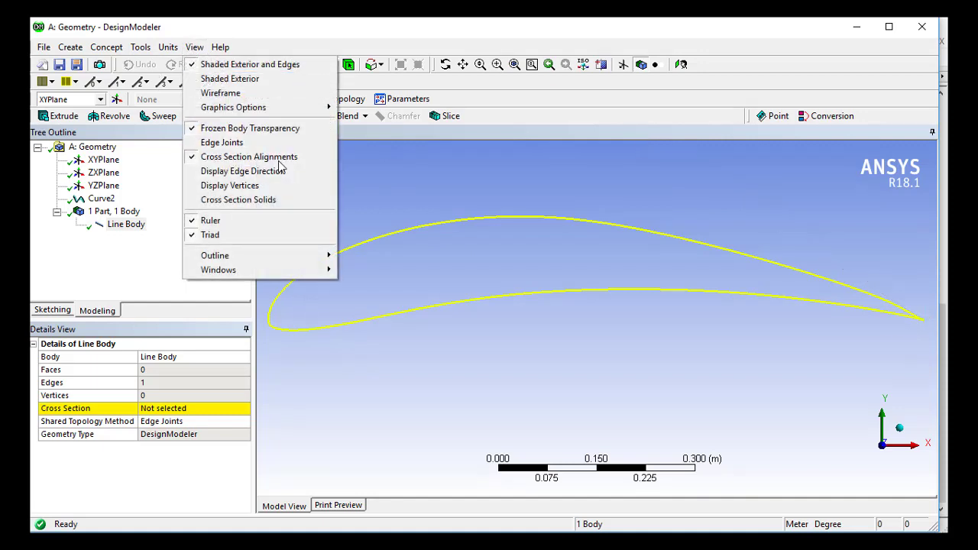
Examine the airfoil's trailing edge up close to check how the upper and lower curves meet.
scroll(626, 353, "up", 1)
scroll(627, 353, "up", 3)
middle_click_drag(690, 343, 337, 232, "ctrl")
scroll(603, 344, "up", 3)
scroll(533, 295, "up", 6)
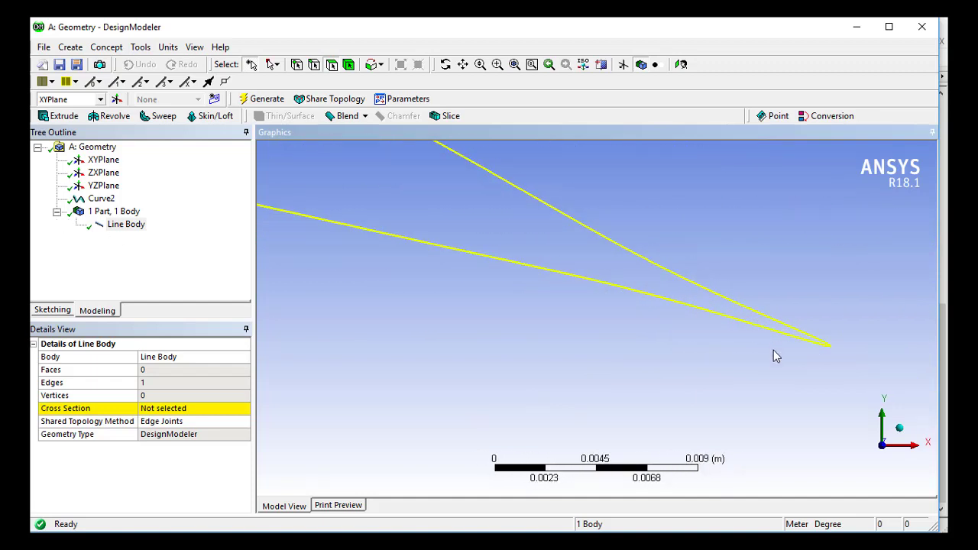
scroll(816, 353, "down", 4)
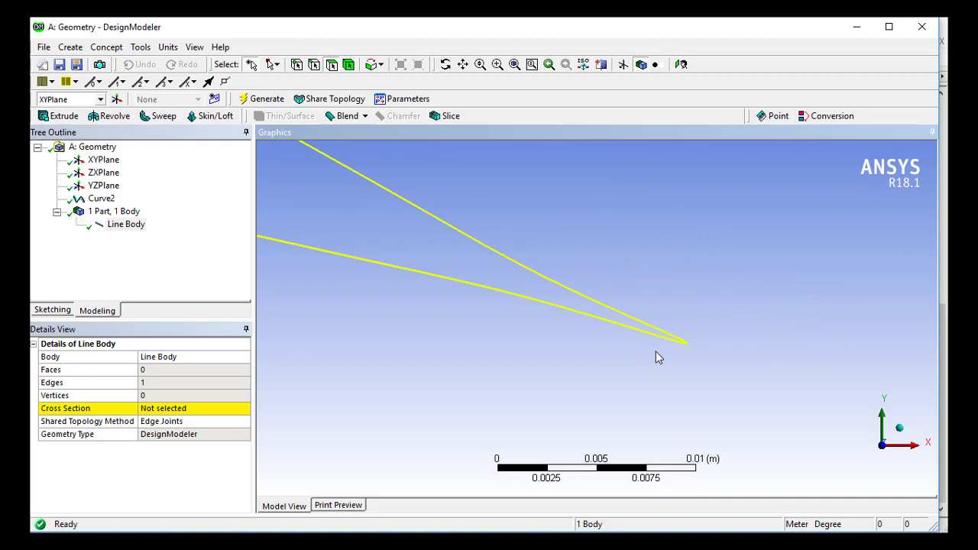
scroll(445, 324, "down", 5)
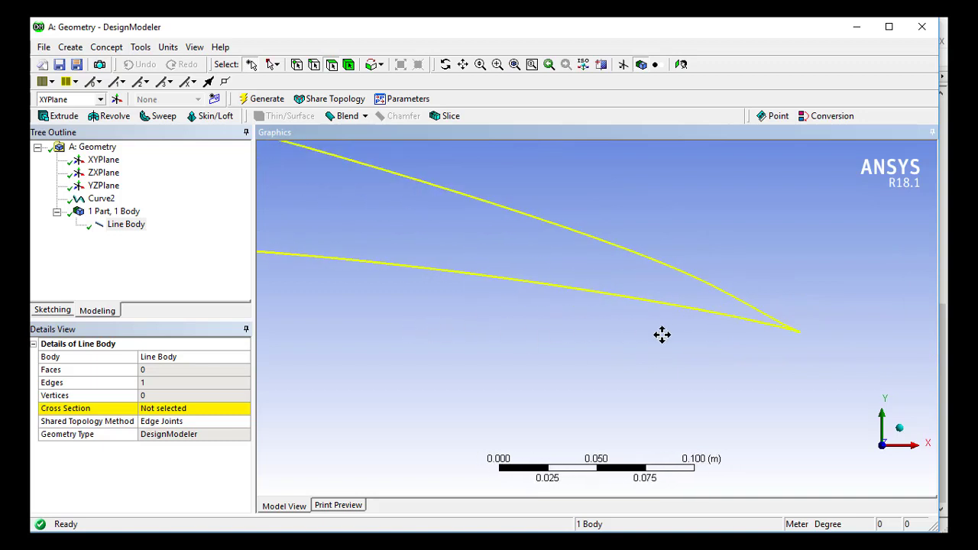
Inspect the airfoil's upper and lower surfaces and its leading edge, ending with the whole profile in view.
middle_click_drag(442, 318, 865, 371, "ctrl")
scroll(589, 349, "down", 3)
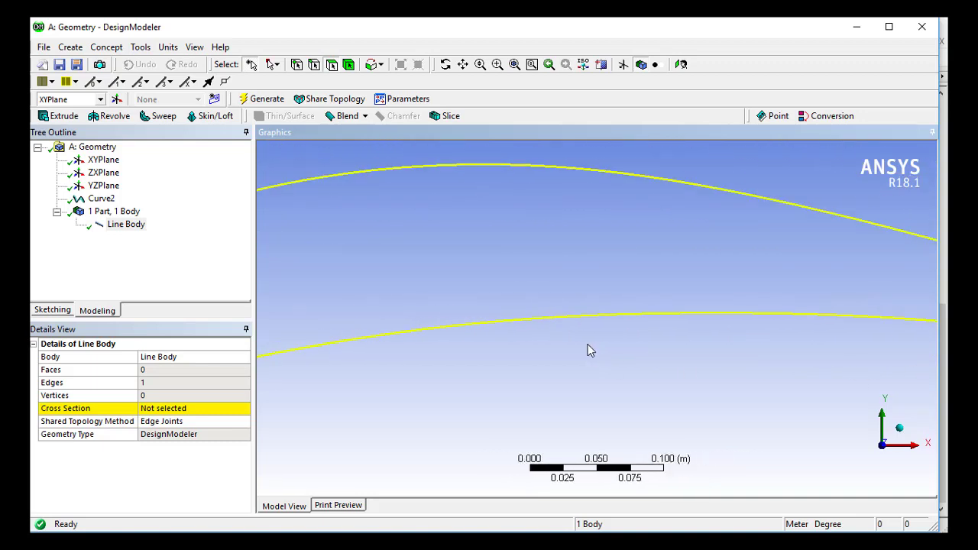
middle_click_drag(740, 368, 569, 302, "ctrl")
scroll(573, 321, "up", 3)
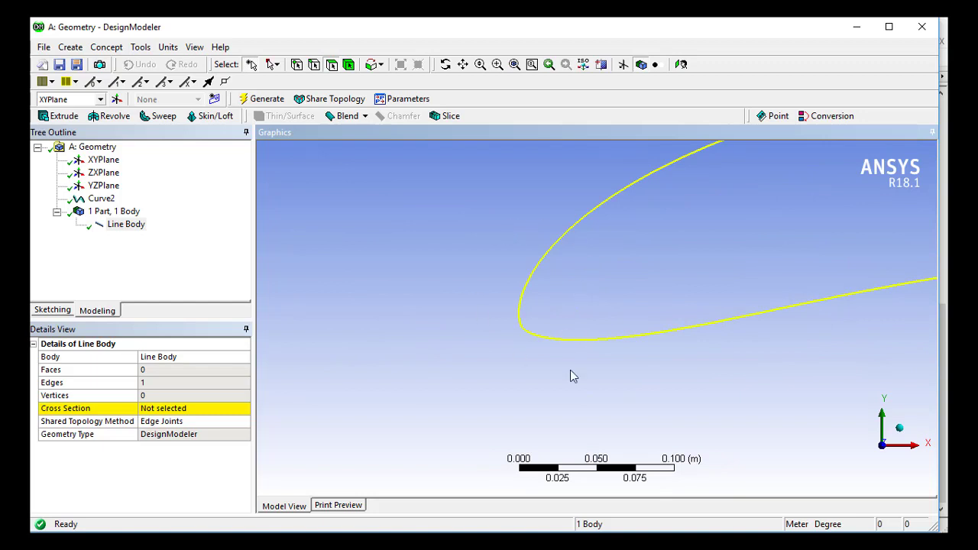
scroll(688, 358, "up", 1)
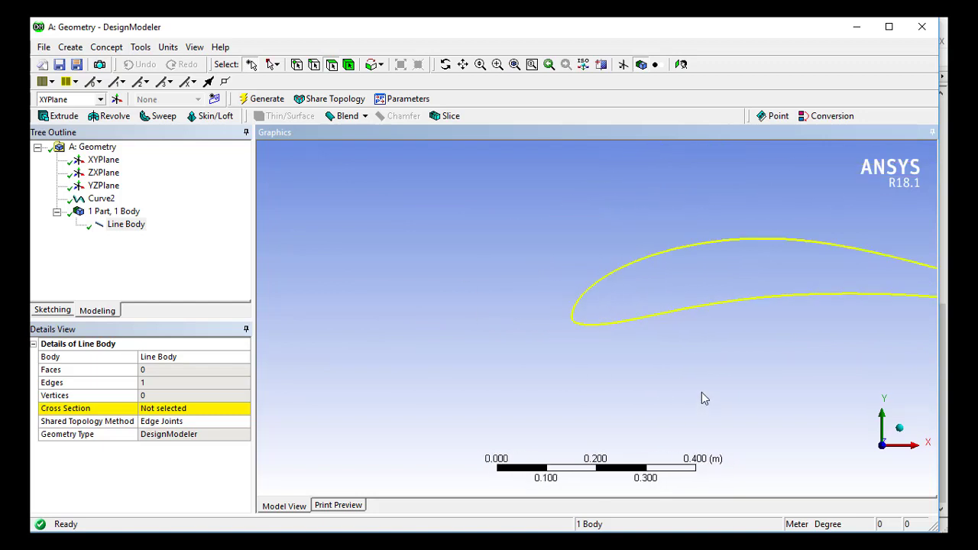
middle_click_drag(702, 398, 526, 362, "ctrl")
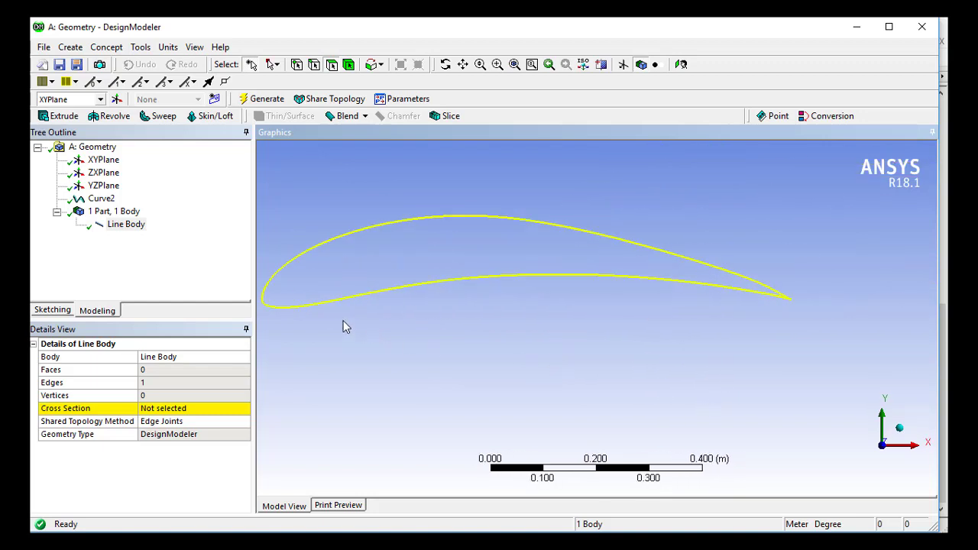
middle_click_drag(343, 326, 386, 327, "ctrl")
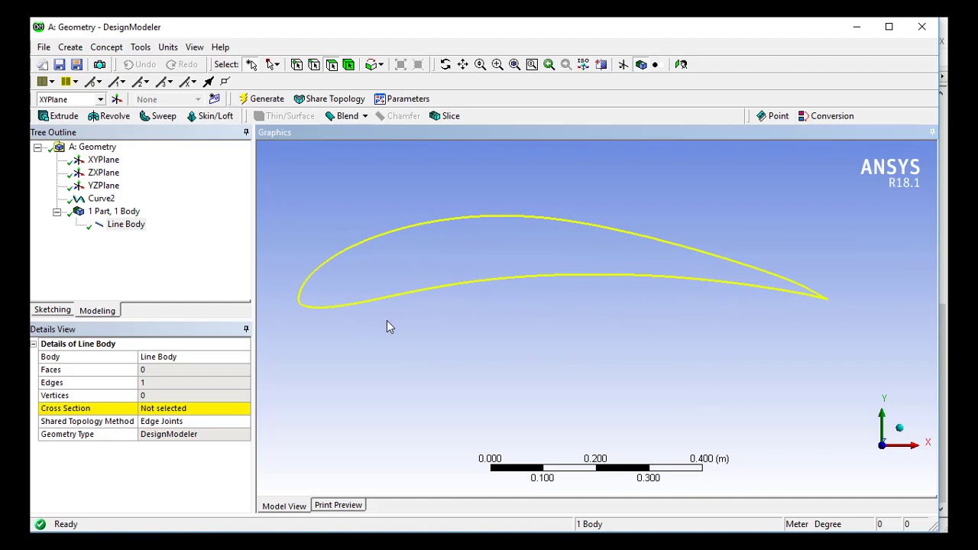